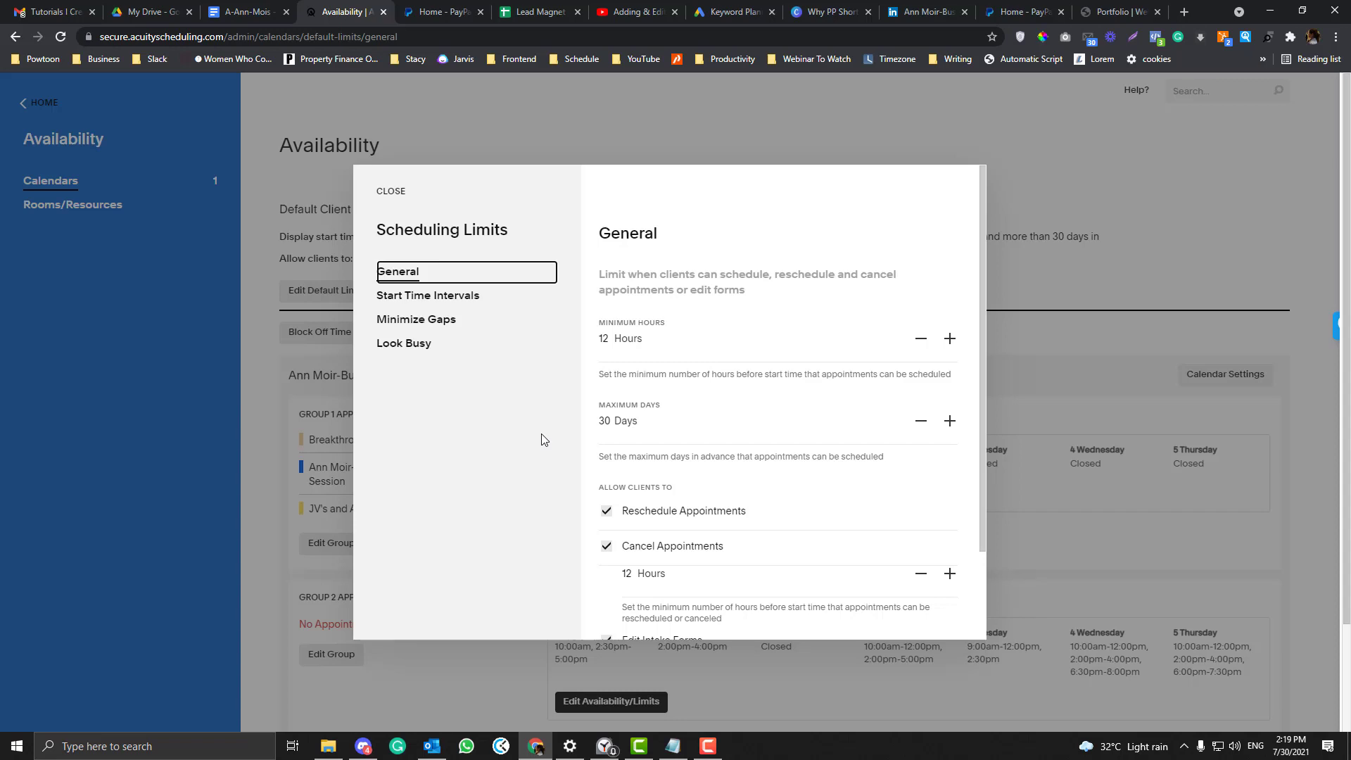
Close the Scheduling Limits dialog and return to the July 25, 2021 appointment calendar
left_click(394, 194)
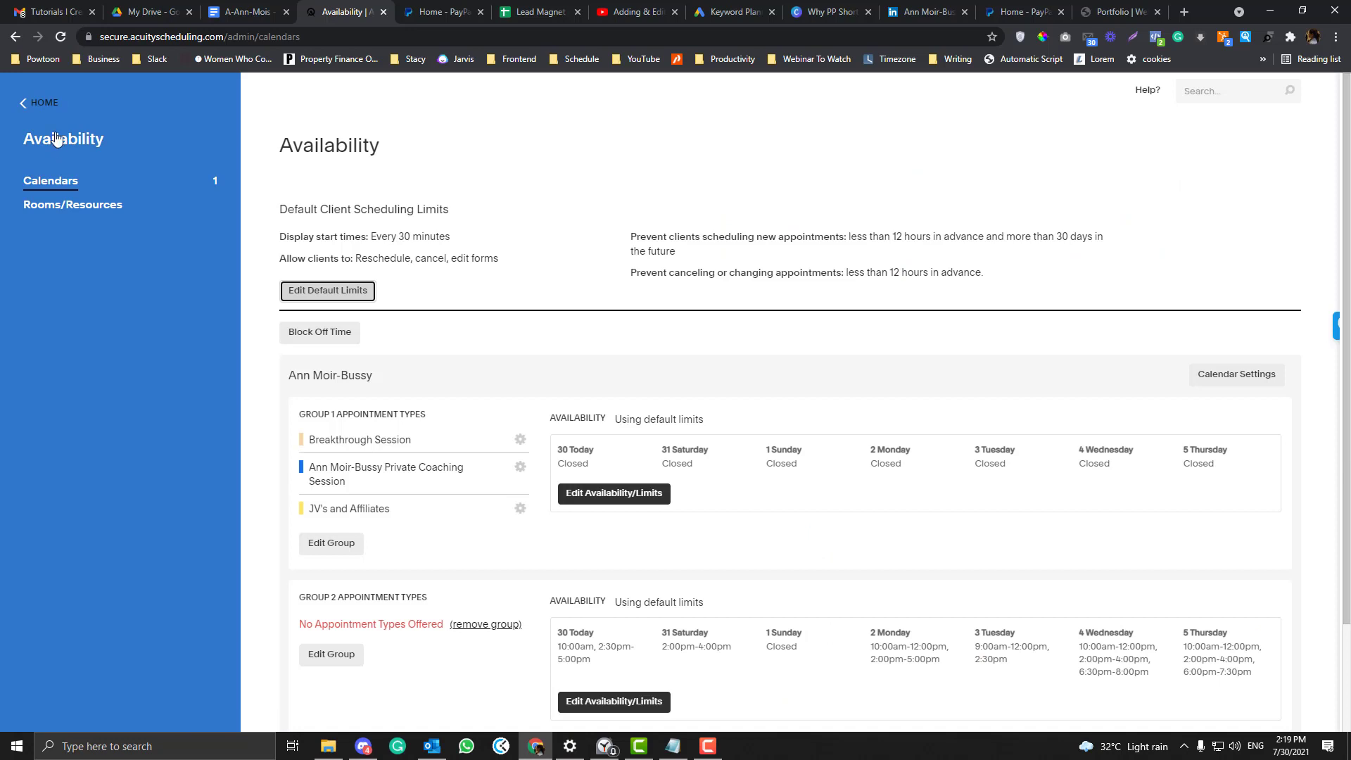
left_click(34, 104)
scroll(109, 492, "down", 1)
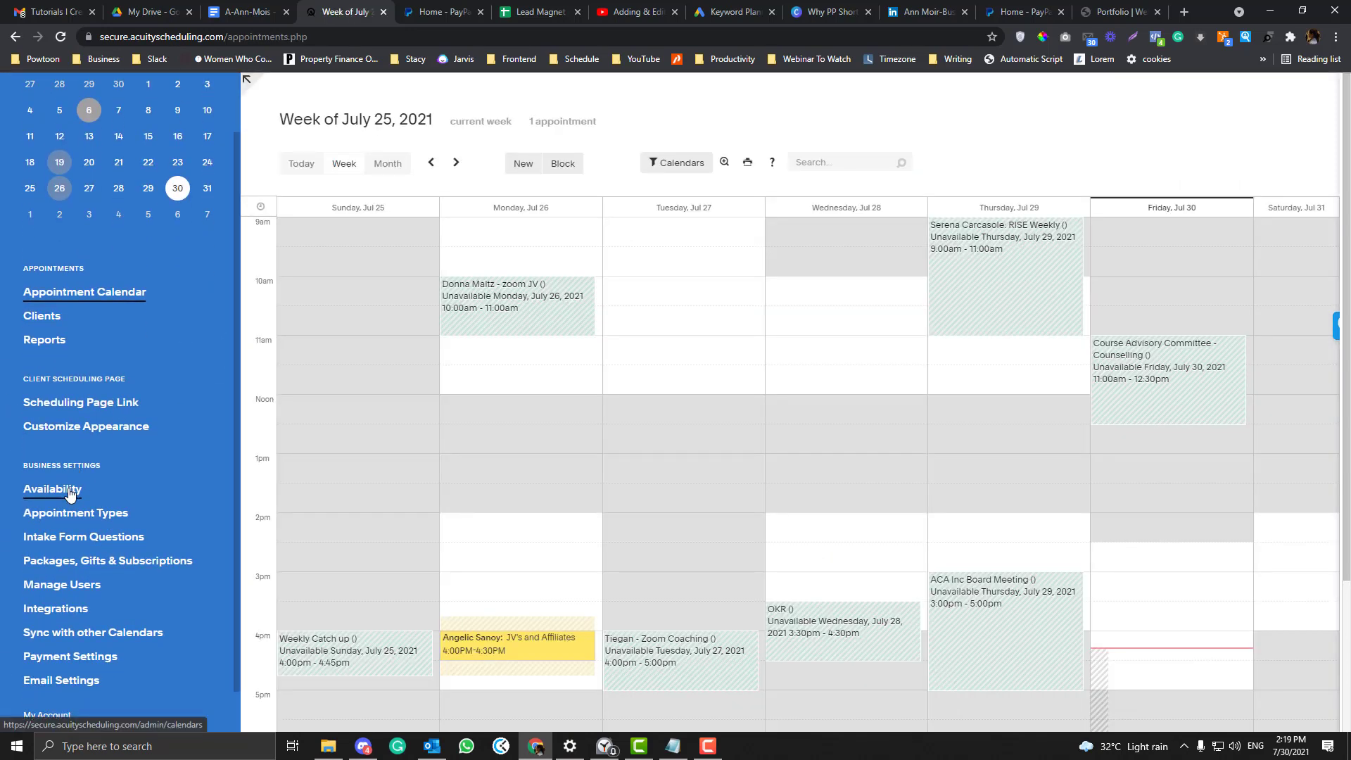
Open the default scheduling limits from the Availability page and review the General settings
left_click(69, 494)
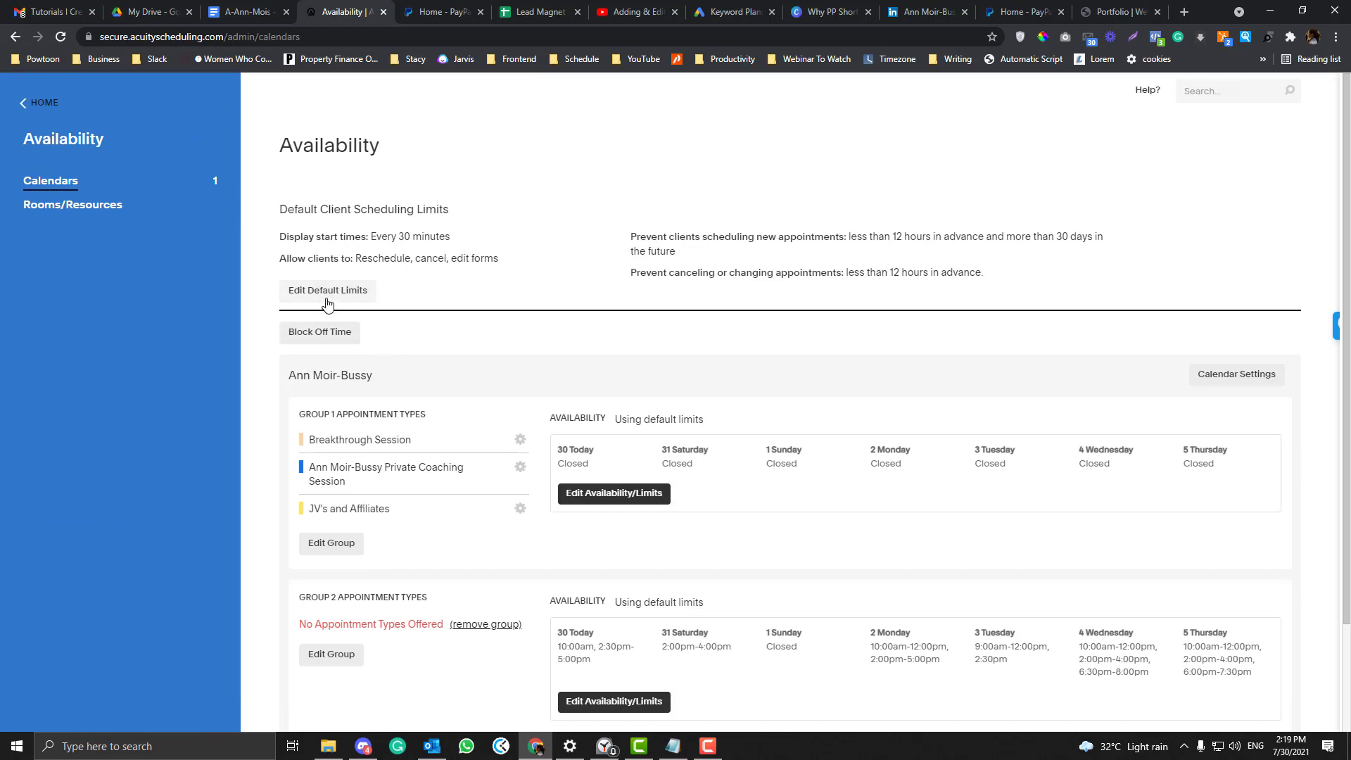
left_click(328, 291)
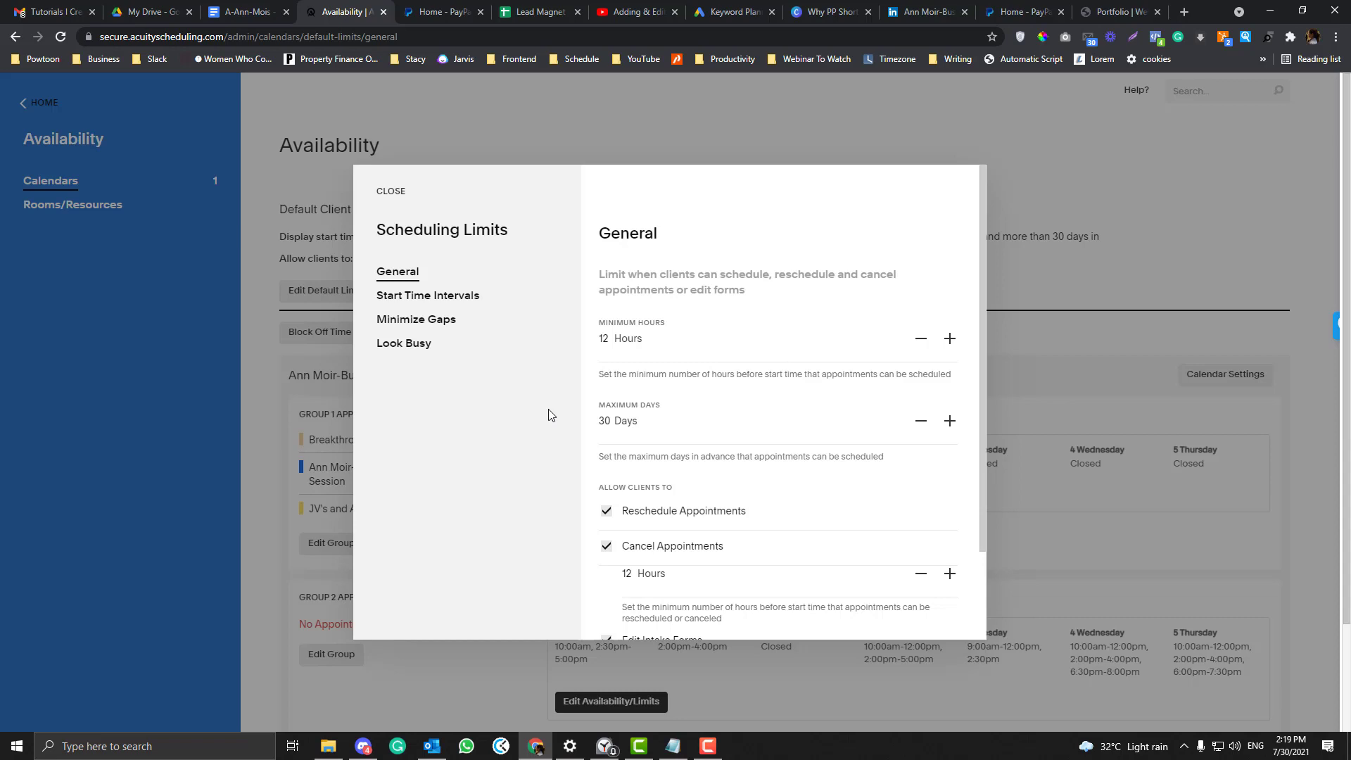
scroll(603, 323, "down", 3)
scroll(603, 386, "up", 3)
scroll(710, 373, "down", 2)
scroll(711, 373, "up", 2)
Review the Start Time Intervals, Minimize Gaps and Look Busy limits, then close them
left_click(458, 305)
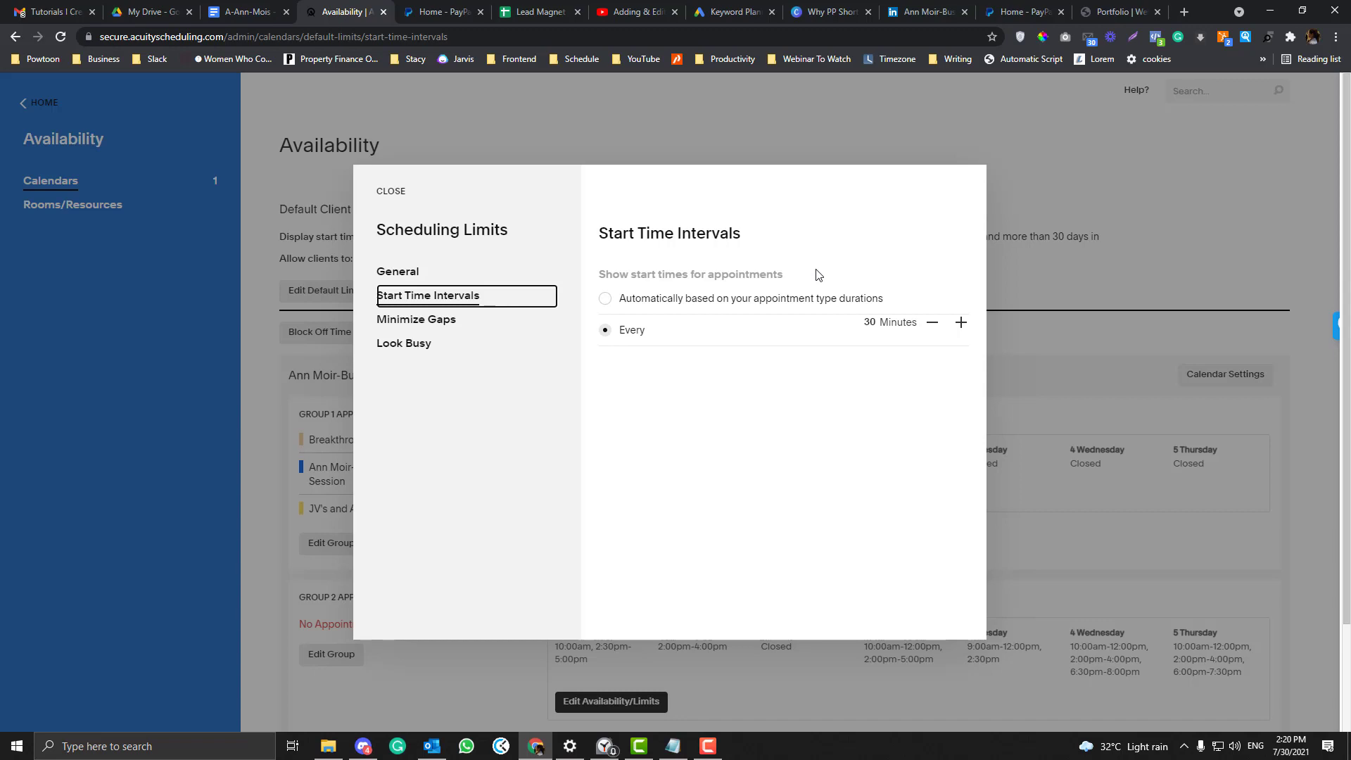
left_click(415, 320)
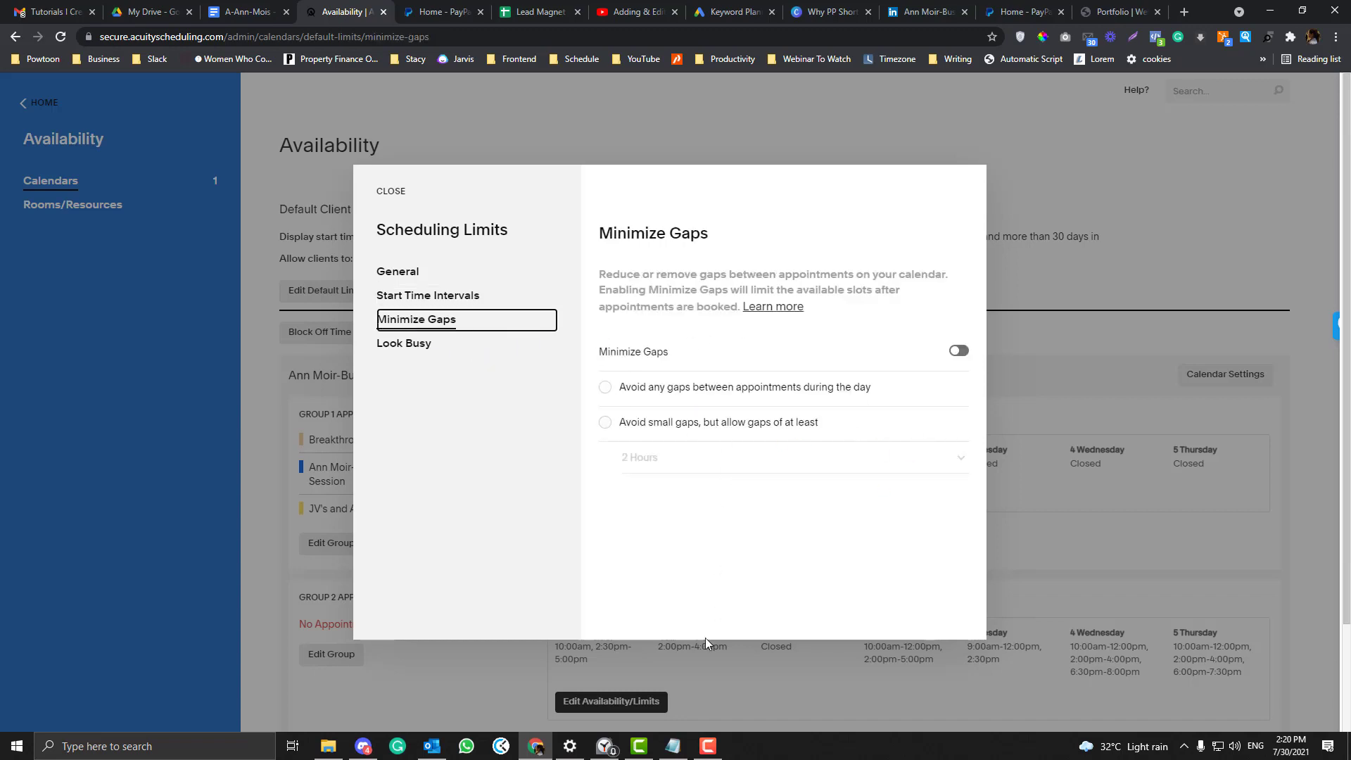
left_click(430, 345)
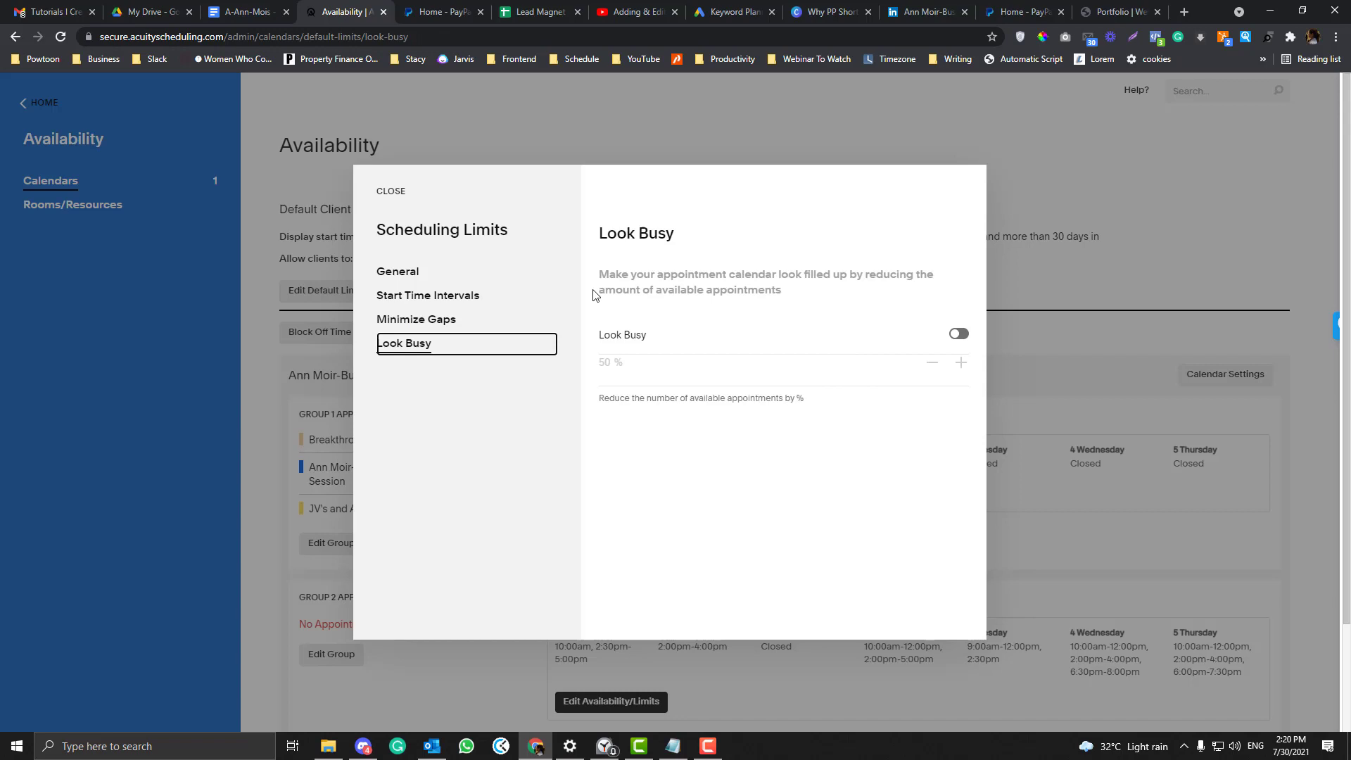
left_click(392, 191)
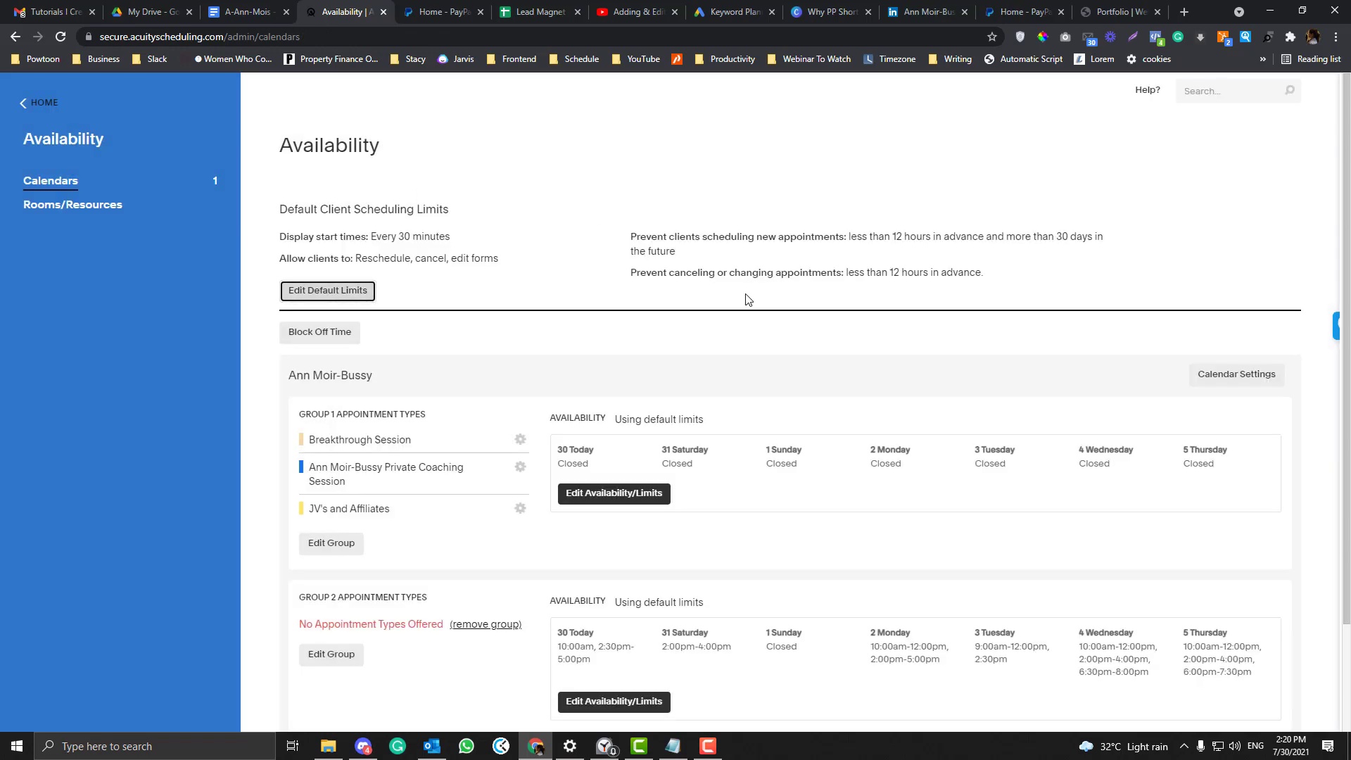
scroll(748, 300, "down", 1)
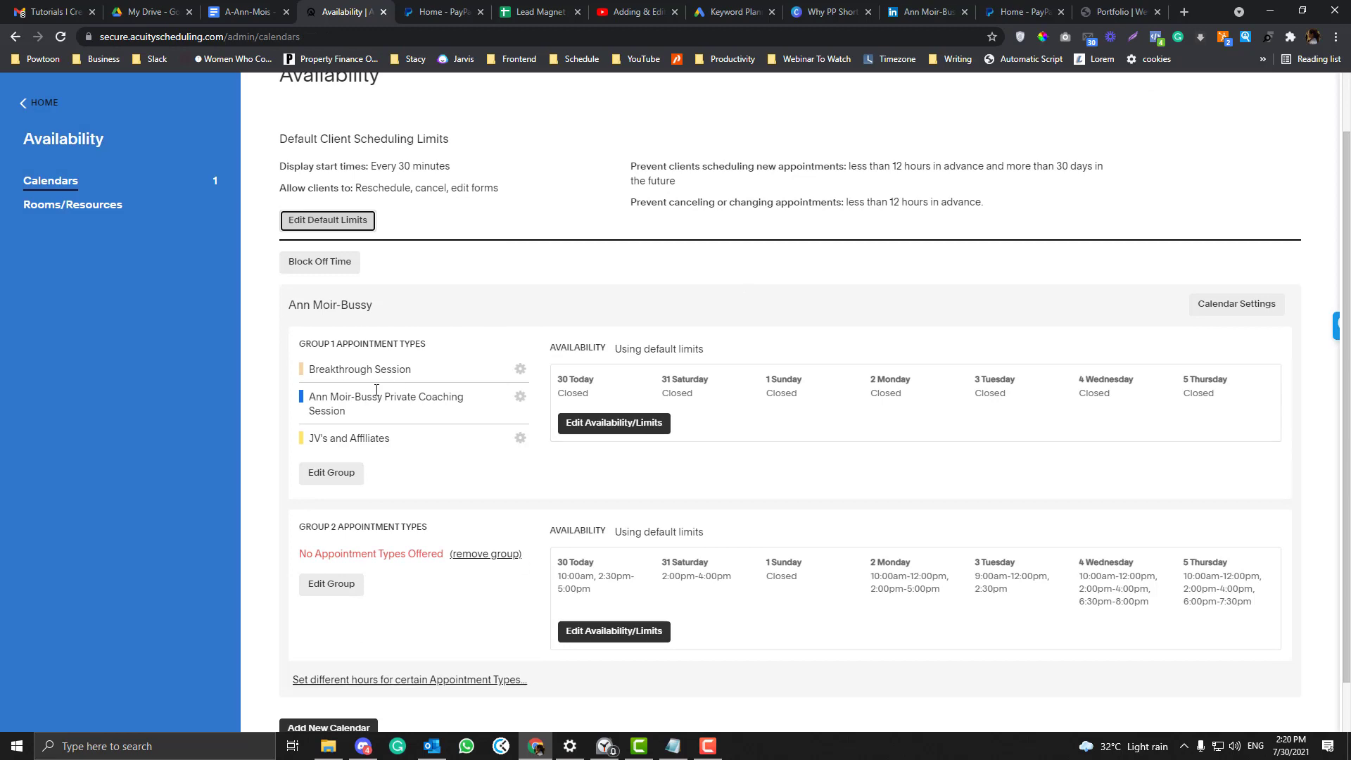
left_click(520, 370)
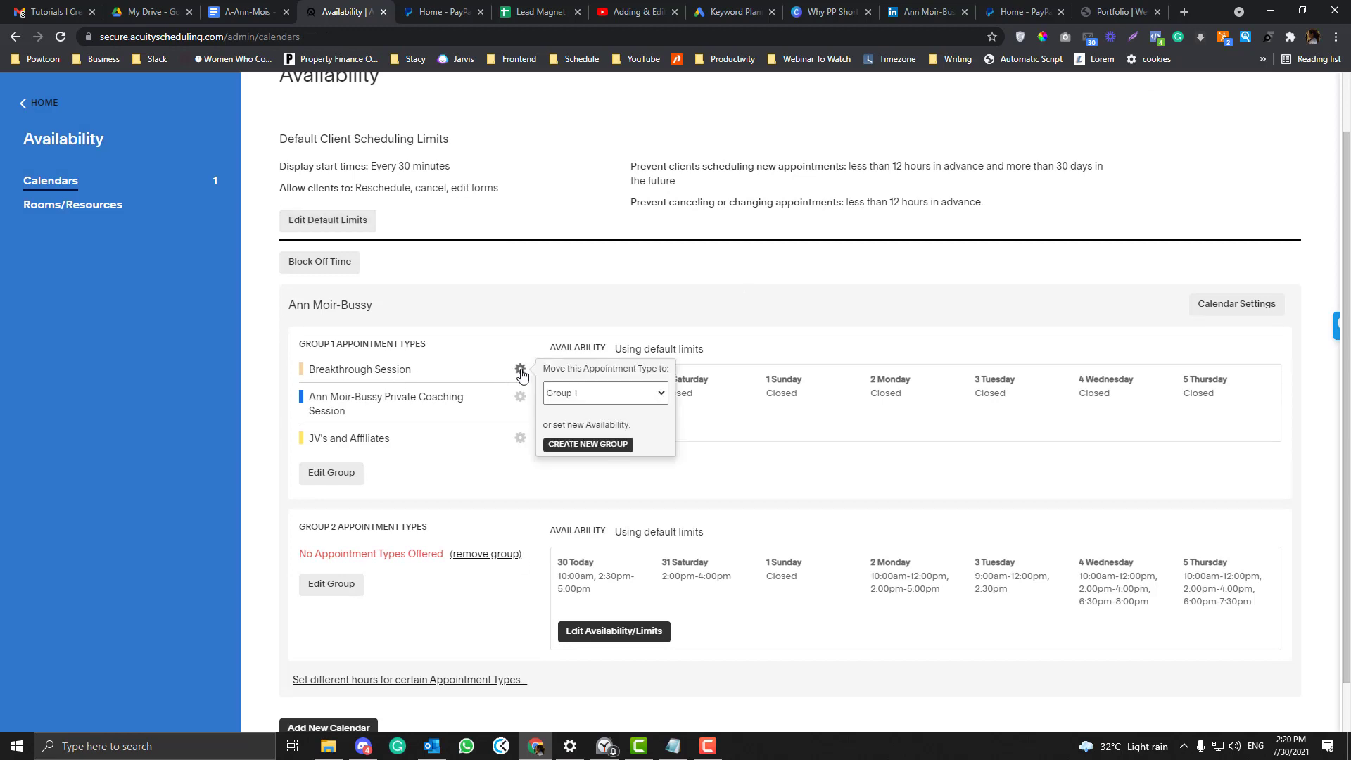
left_click(520, 396)
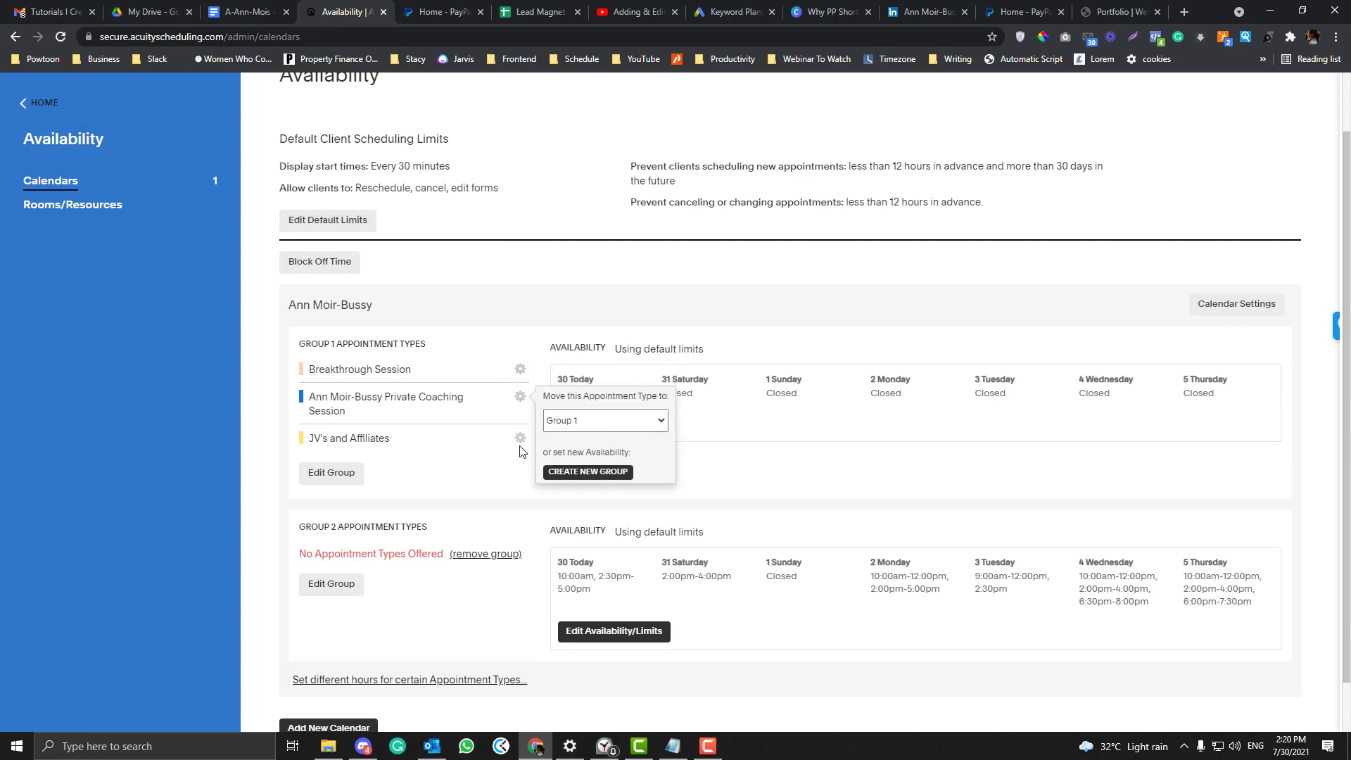
left_click(520, 439)
left_click(512, 482)
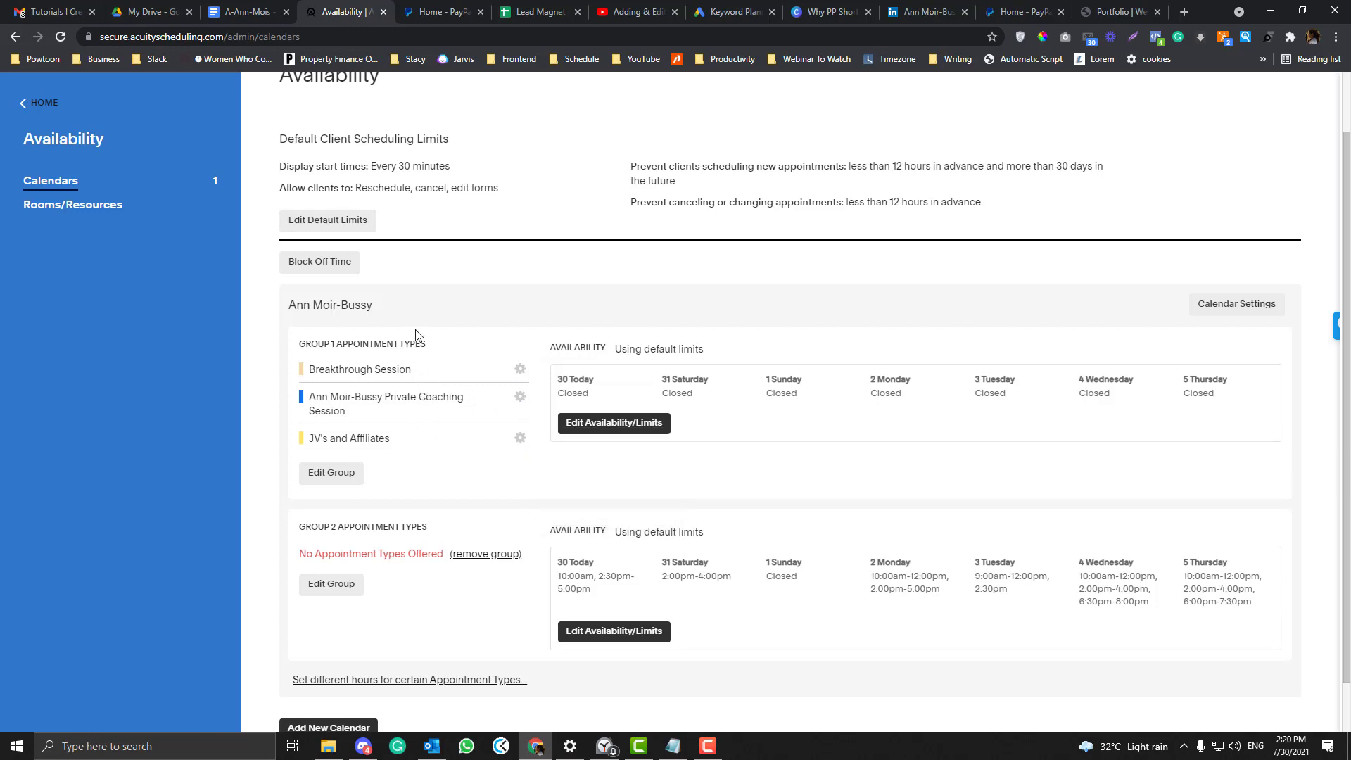
scroll(436, 480, "down", 1)
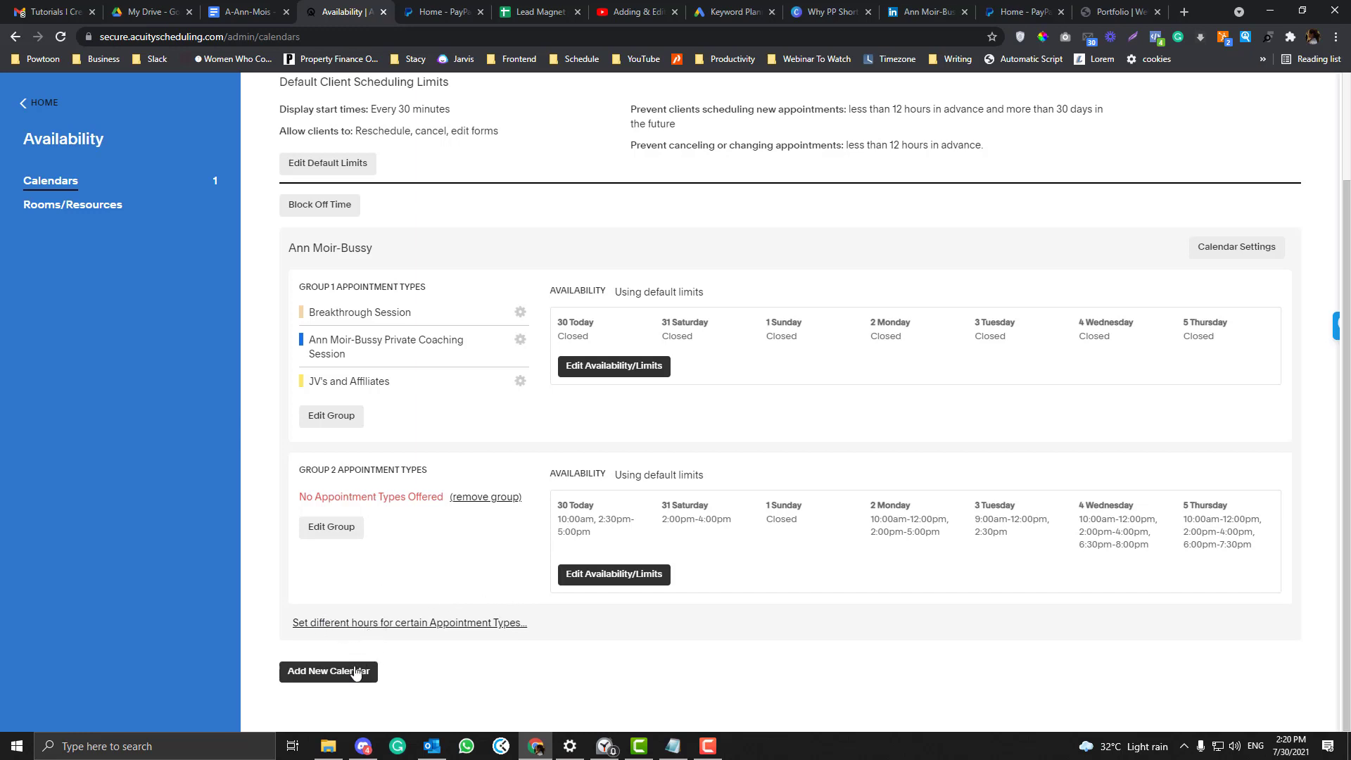
Review Group 2's appointment-type checkboxes and save the group with none selected
left_click(339, 526)
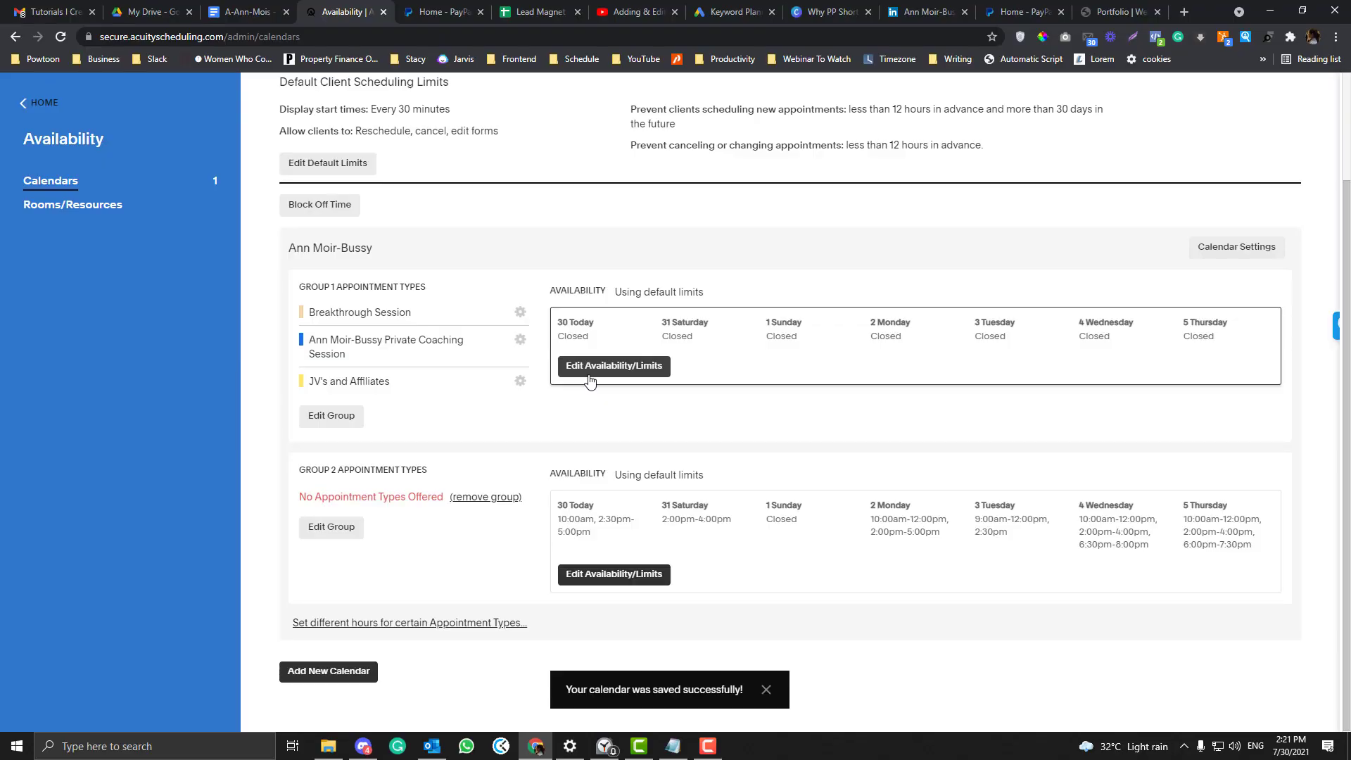
scroll(589, 381, "up", 1)
Turn on regular weekly hours for Group 1 and set Sunday to 9:00-5:00PM
left_click(600, 436)
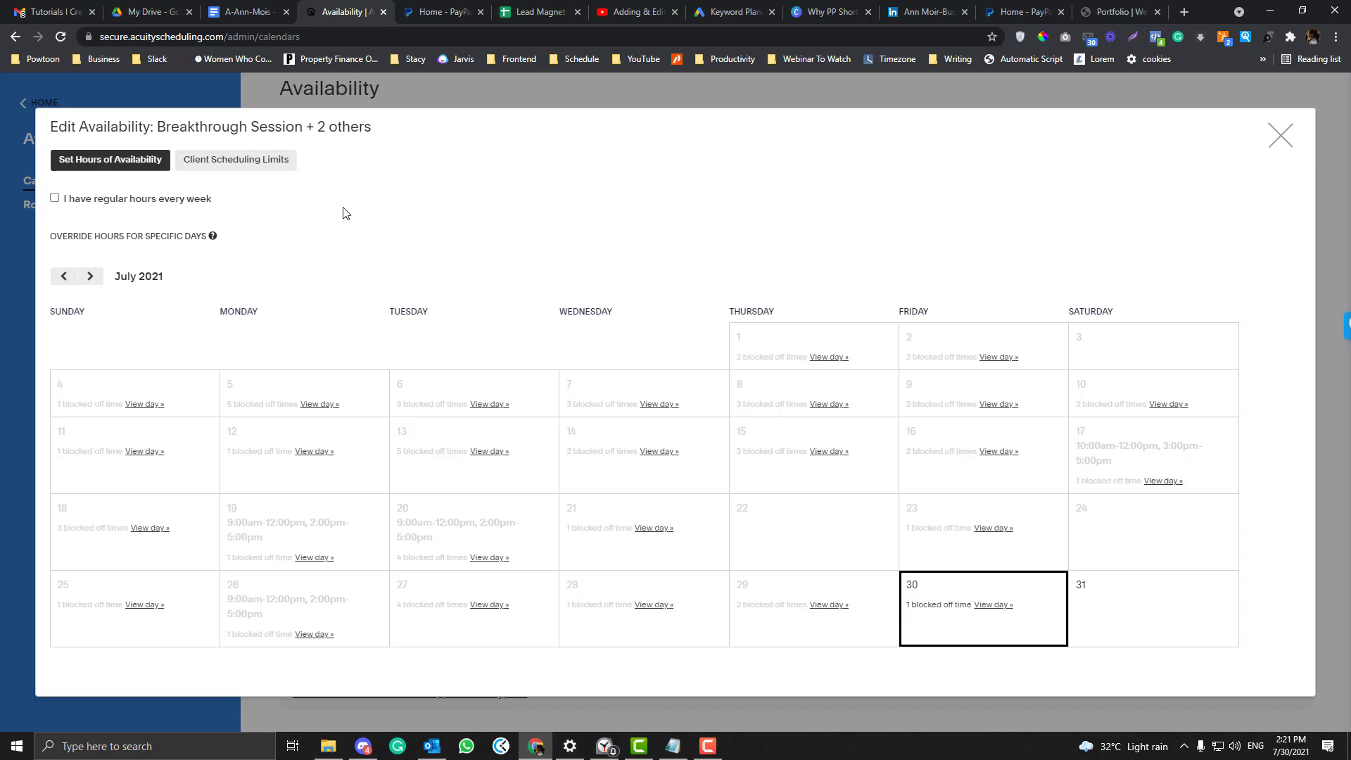
left_click(55, 199)
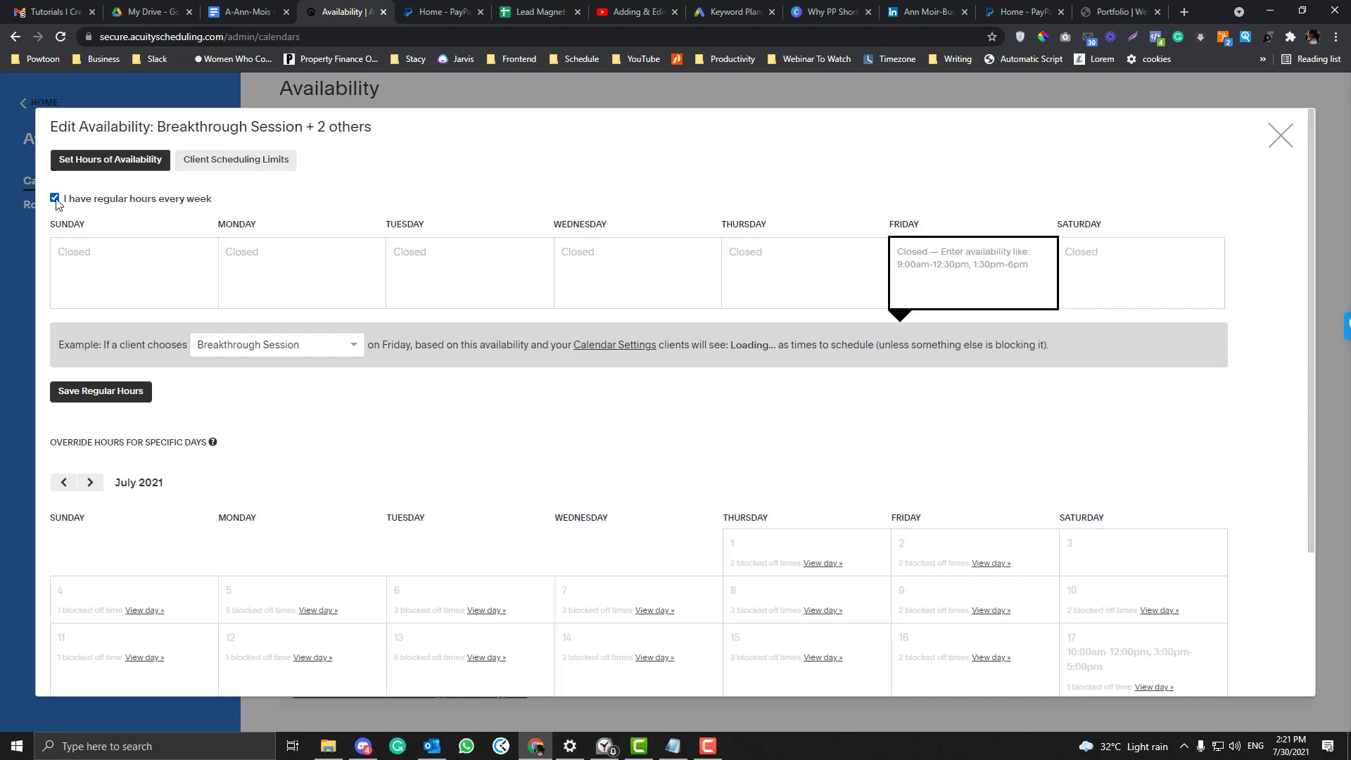
left_click(81, 260)
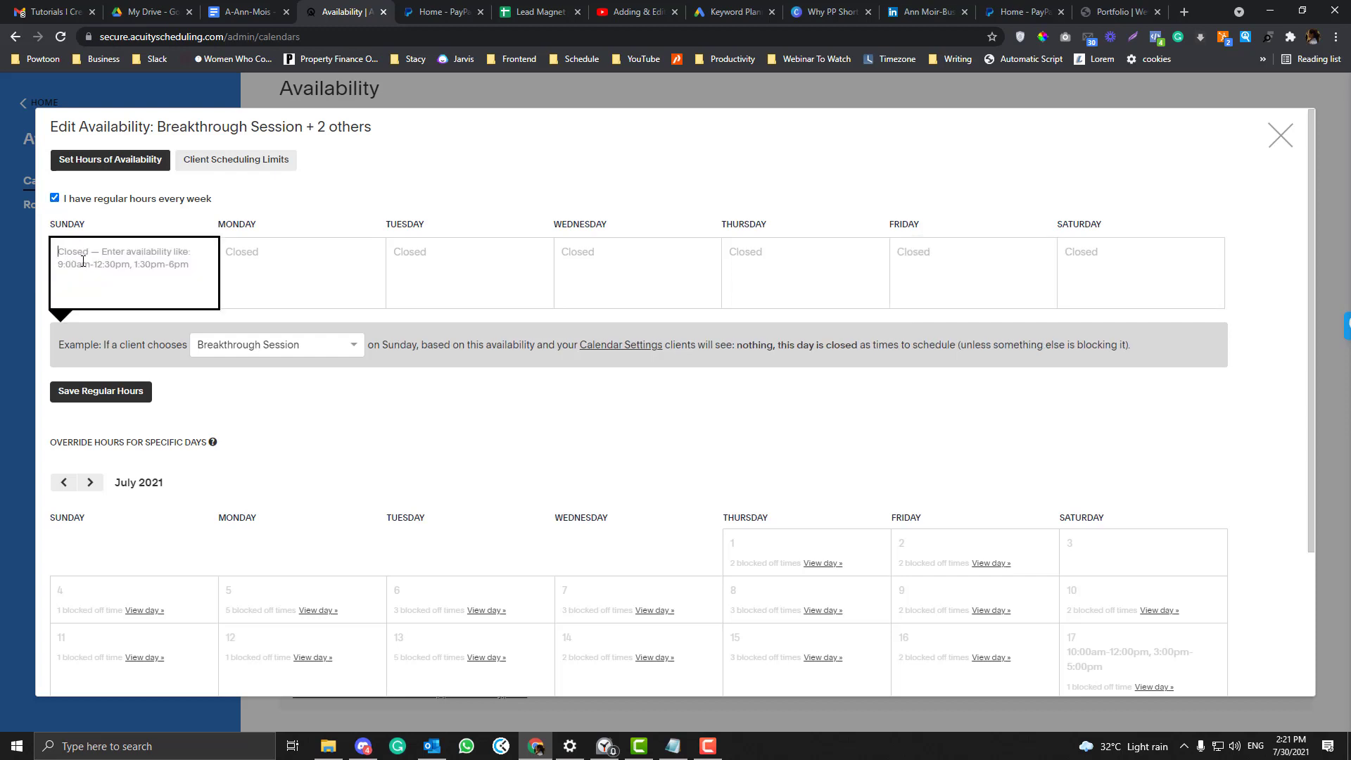
type("9am")
key("ctrl+a")
key("BackSpace")
type("Clos")
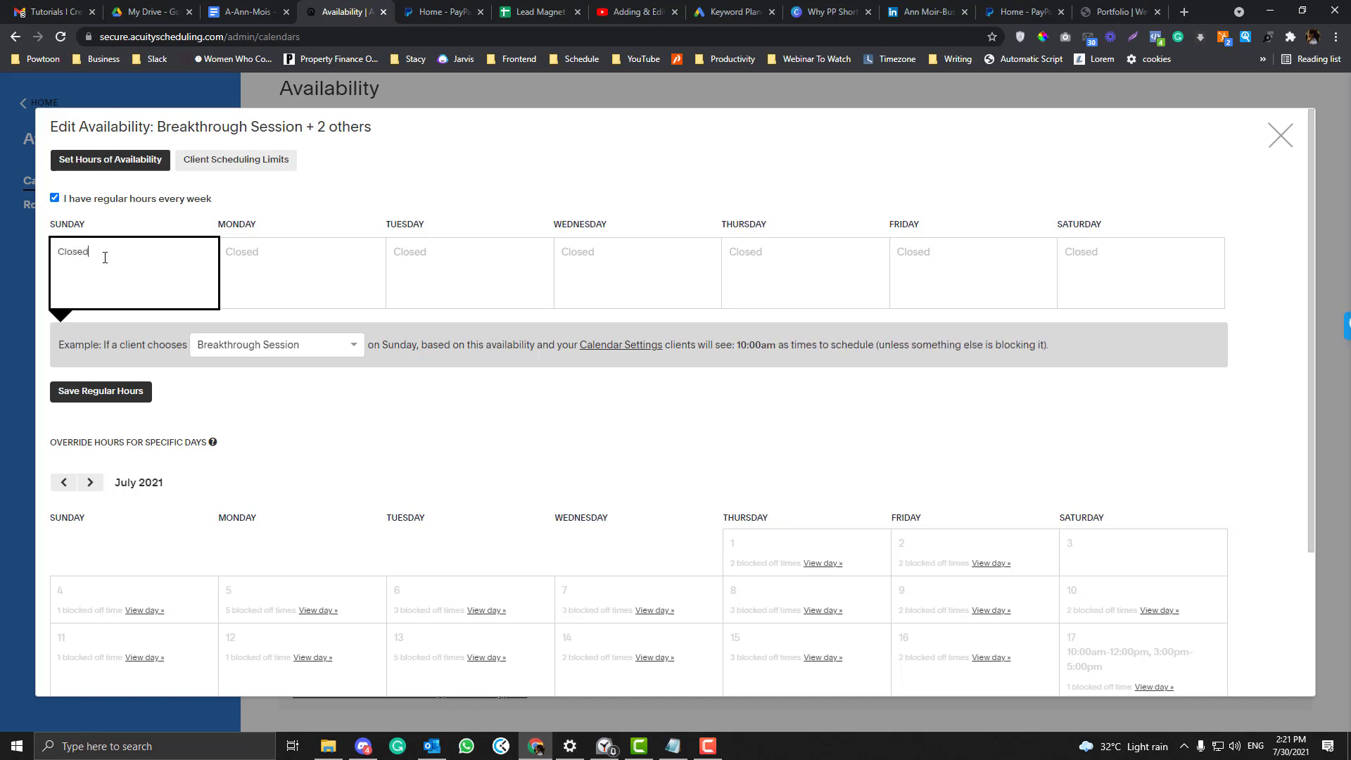
type("ed")
key("ctrl+a")
key("BackSpace")
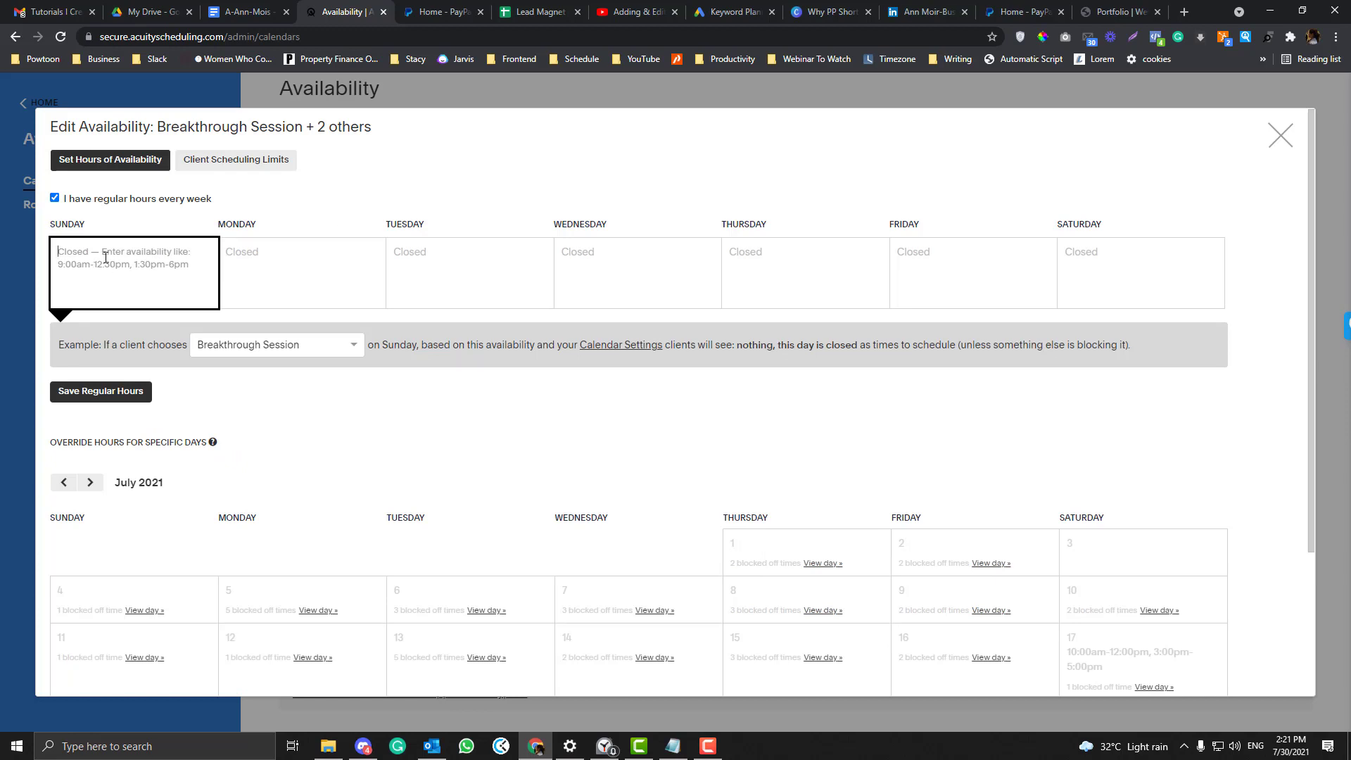
type("1:30")
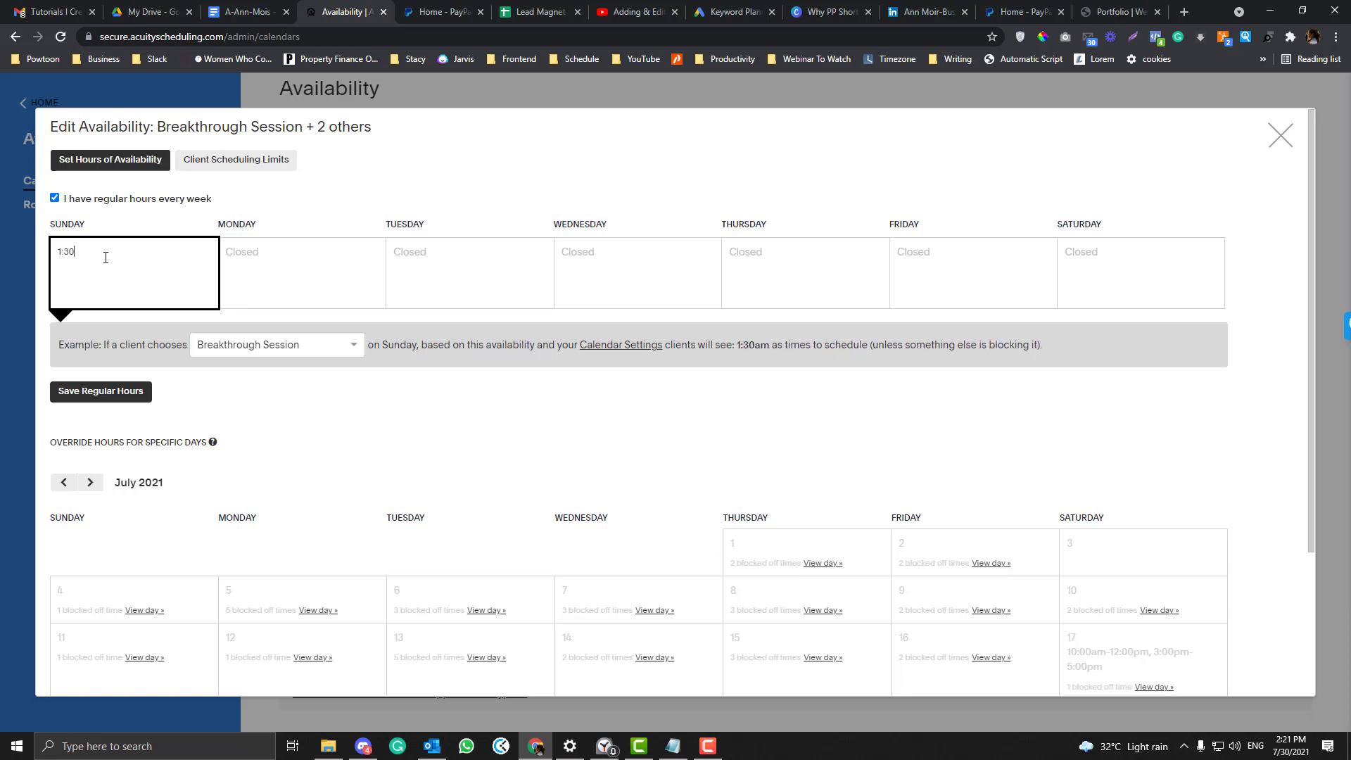
type("PM")
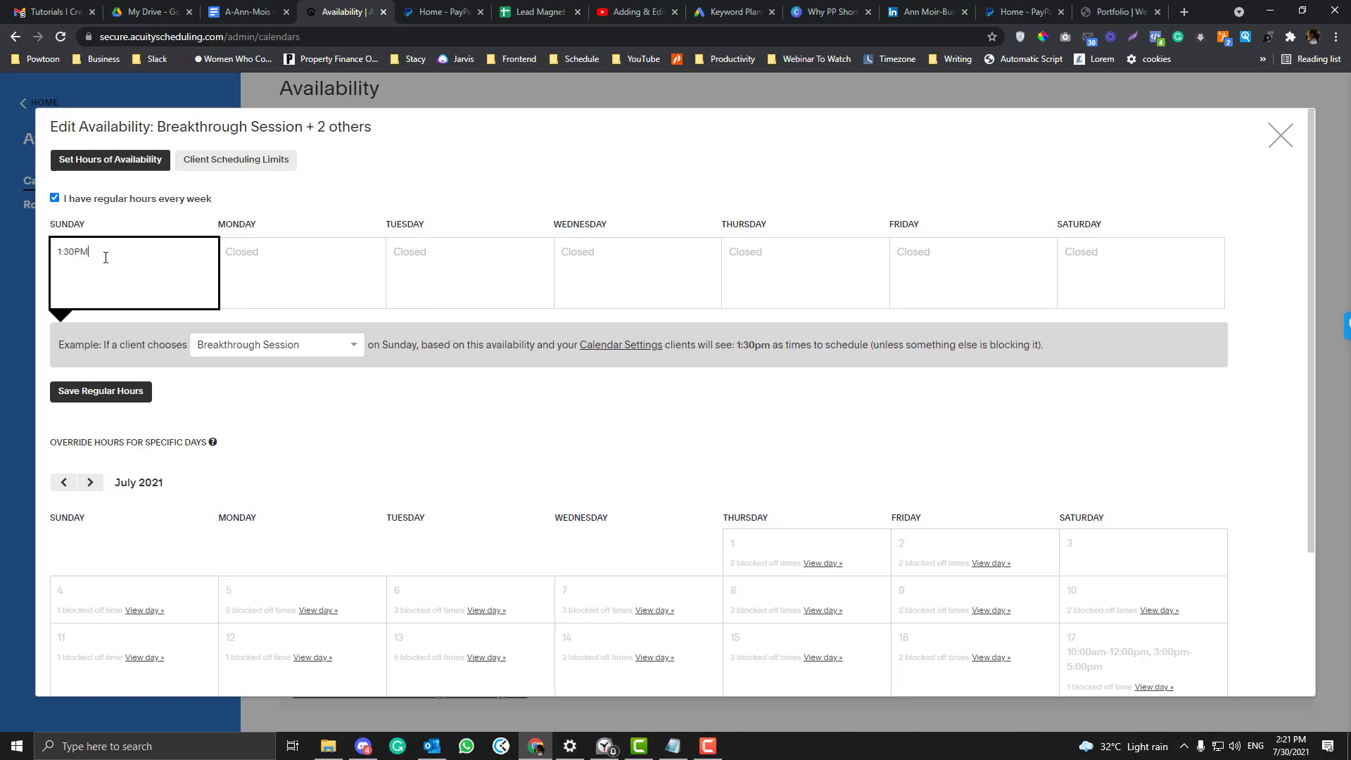
type("-")
key("ctrl+z")
key("ctrl+z")
key("ctrl+z")
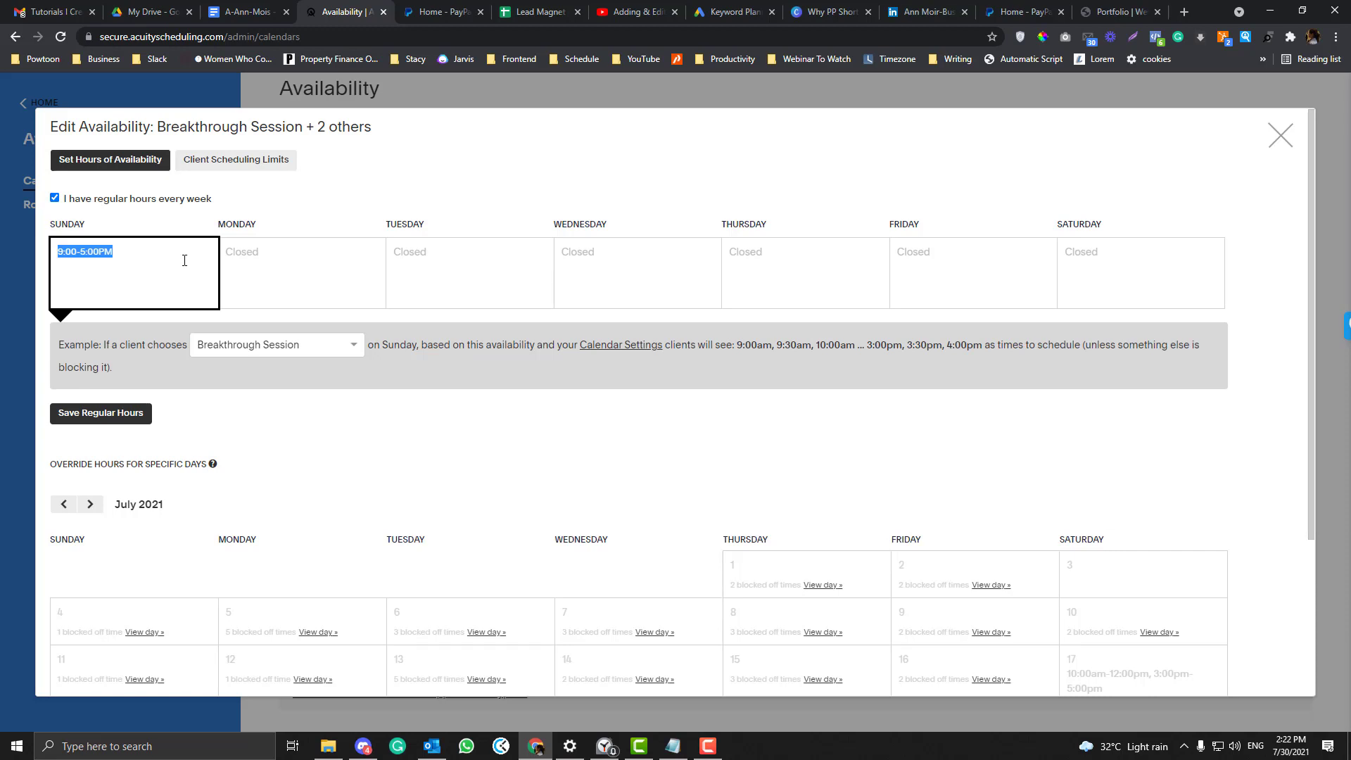
left_click(79, 415)
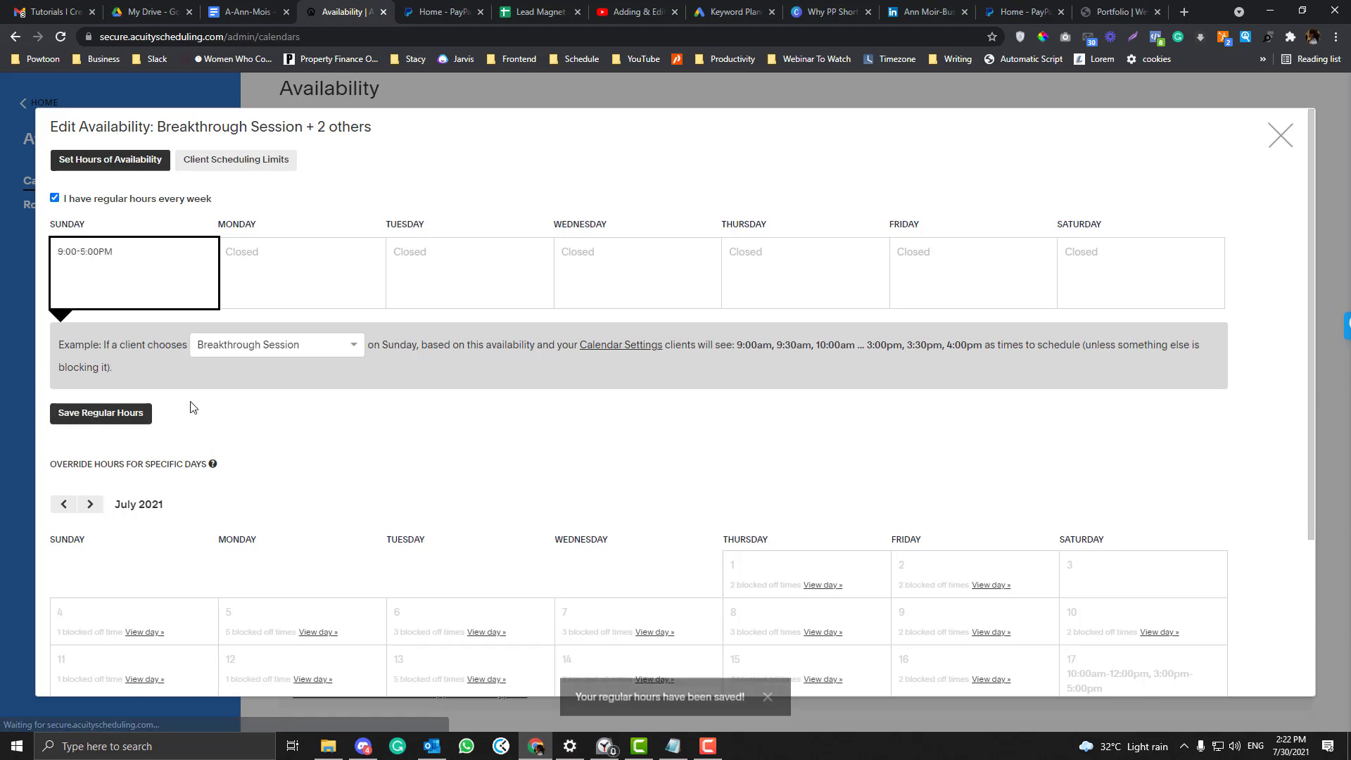
scroll(307, 451, "down", 3)
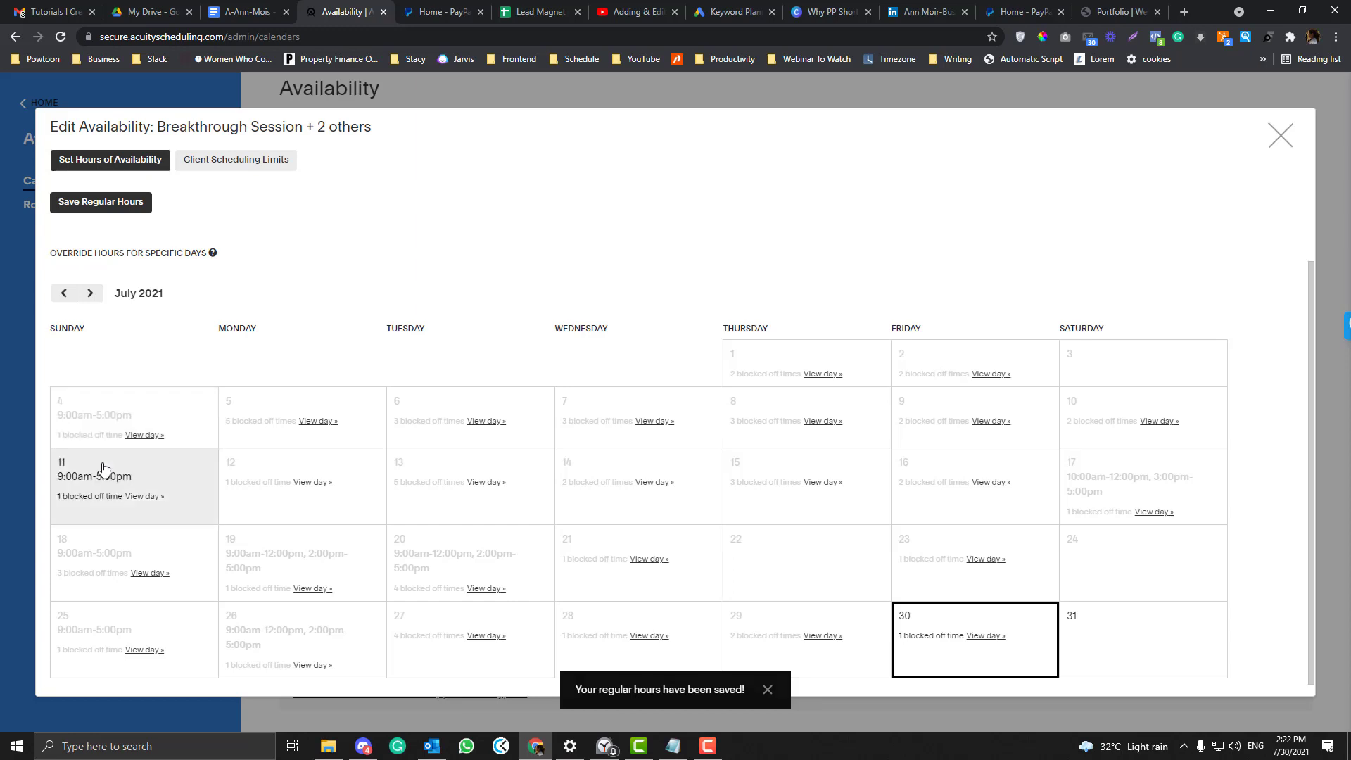
scroll(107, 544, "down", 1)
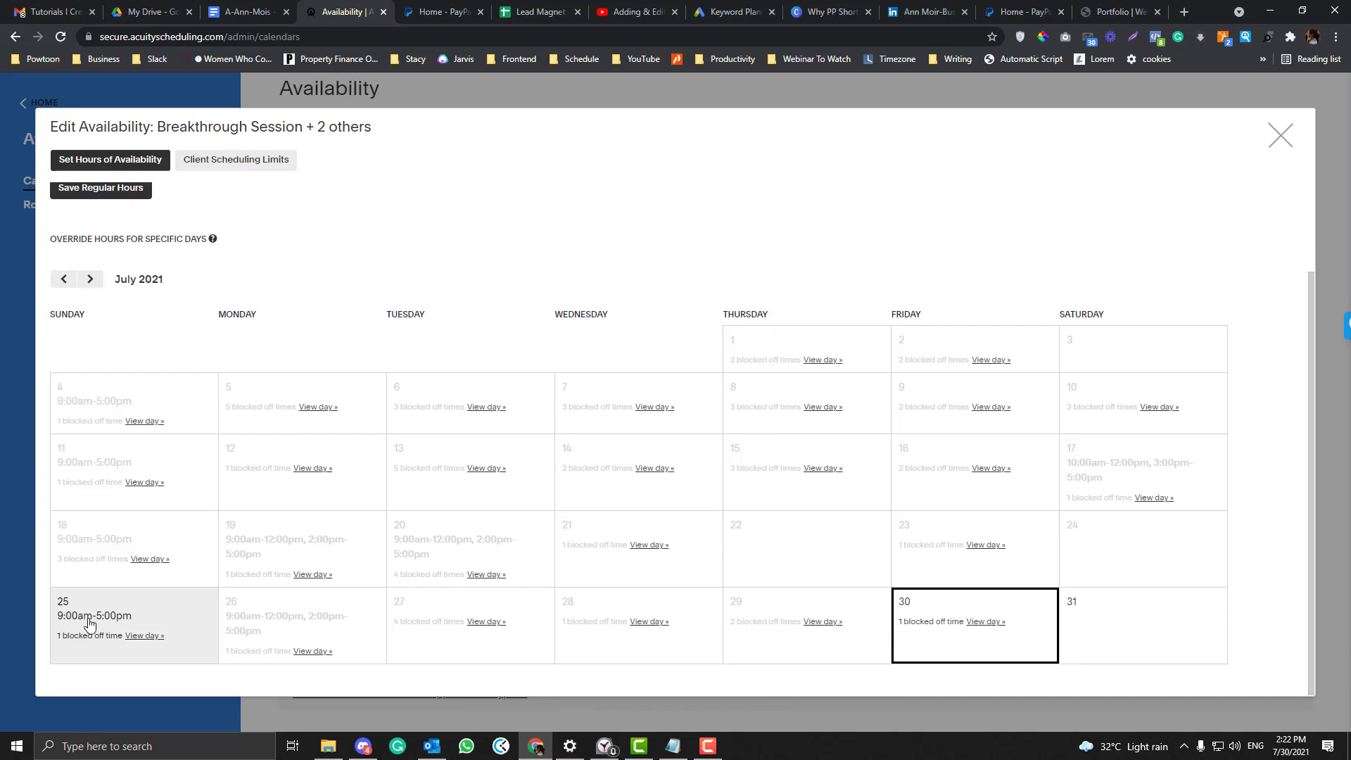
left_click(135, 408)
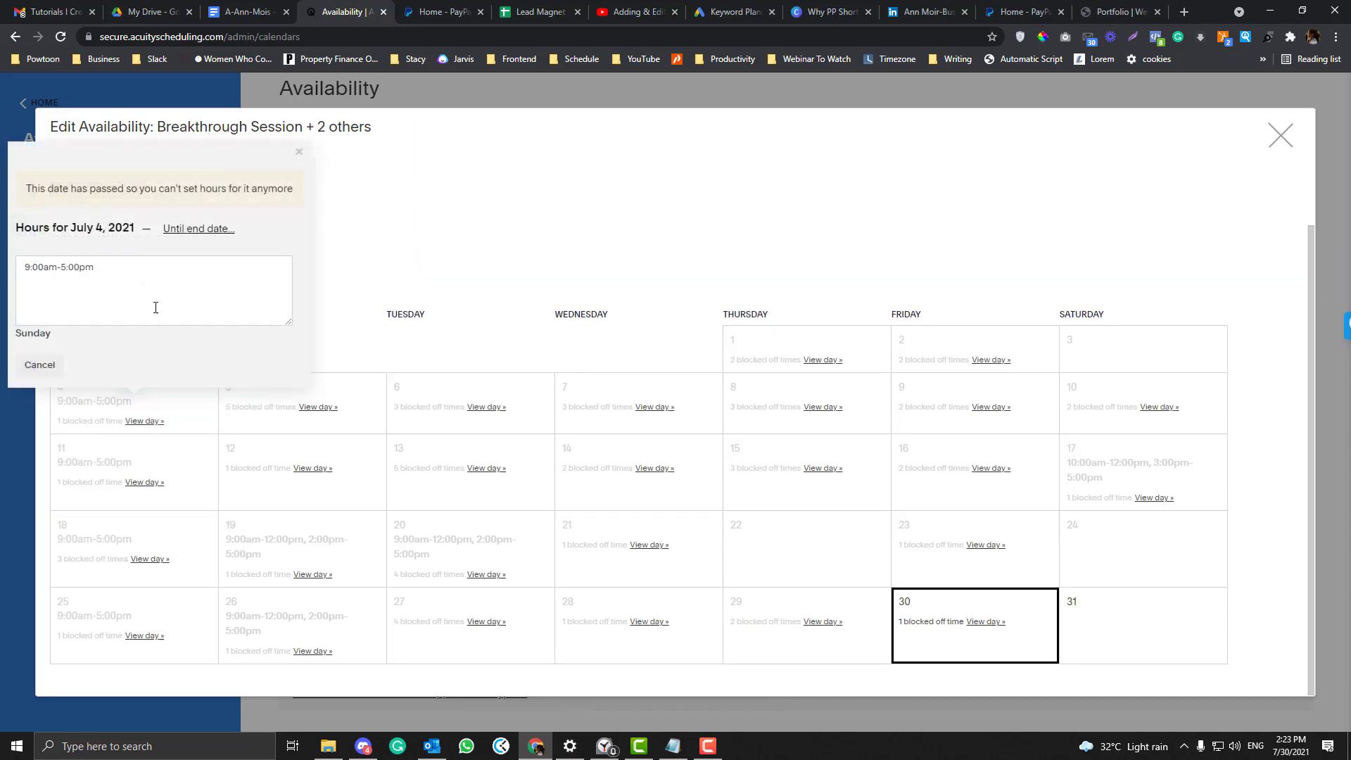
left_click(43, 364)
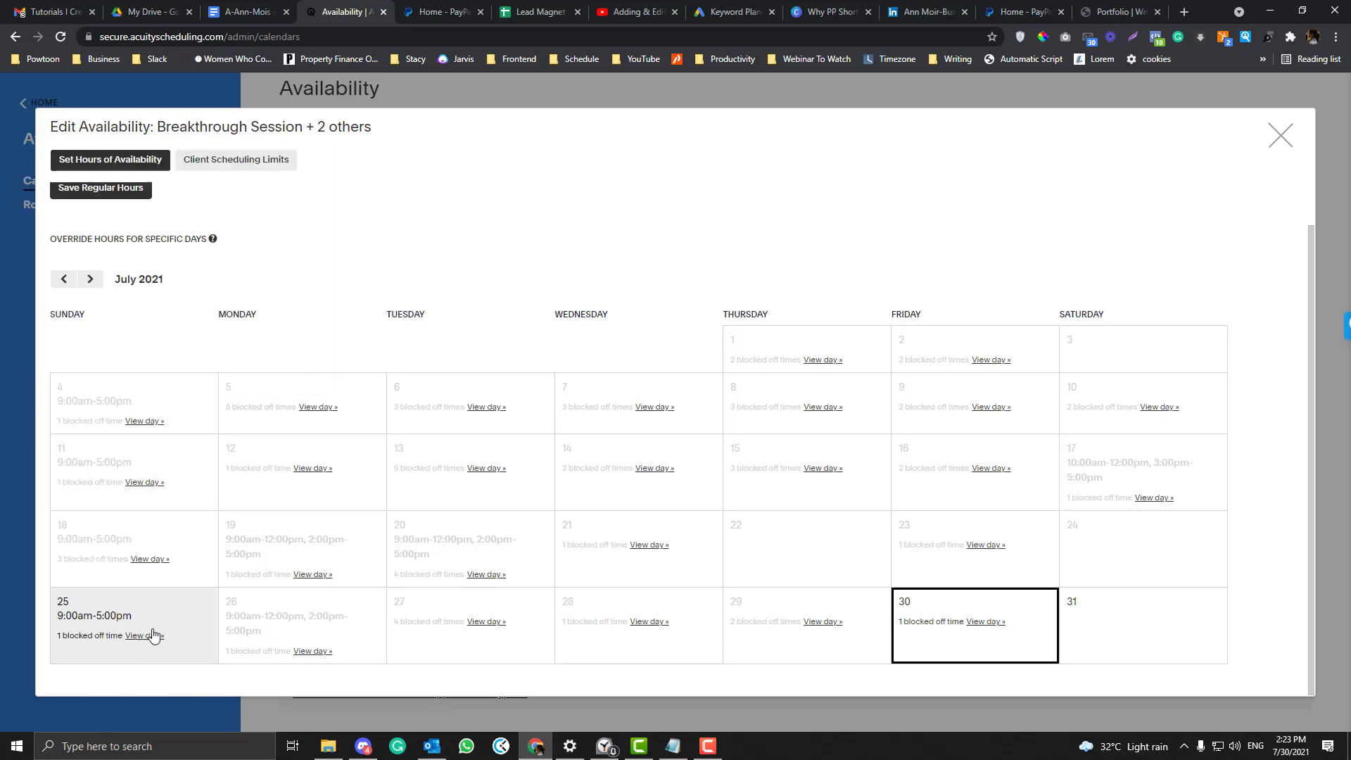
scroll(202, 411, "up", 2)
Delete Sunday's 9:00-5:00PM hours, save, and close the July 5 popup on Availability
left_click(139, 260)
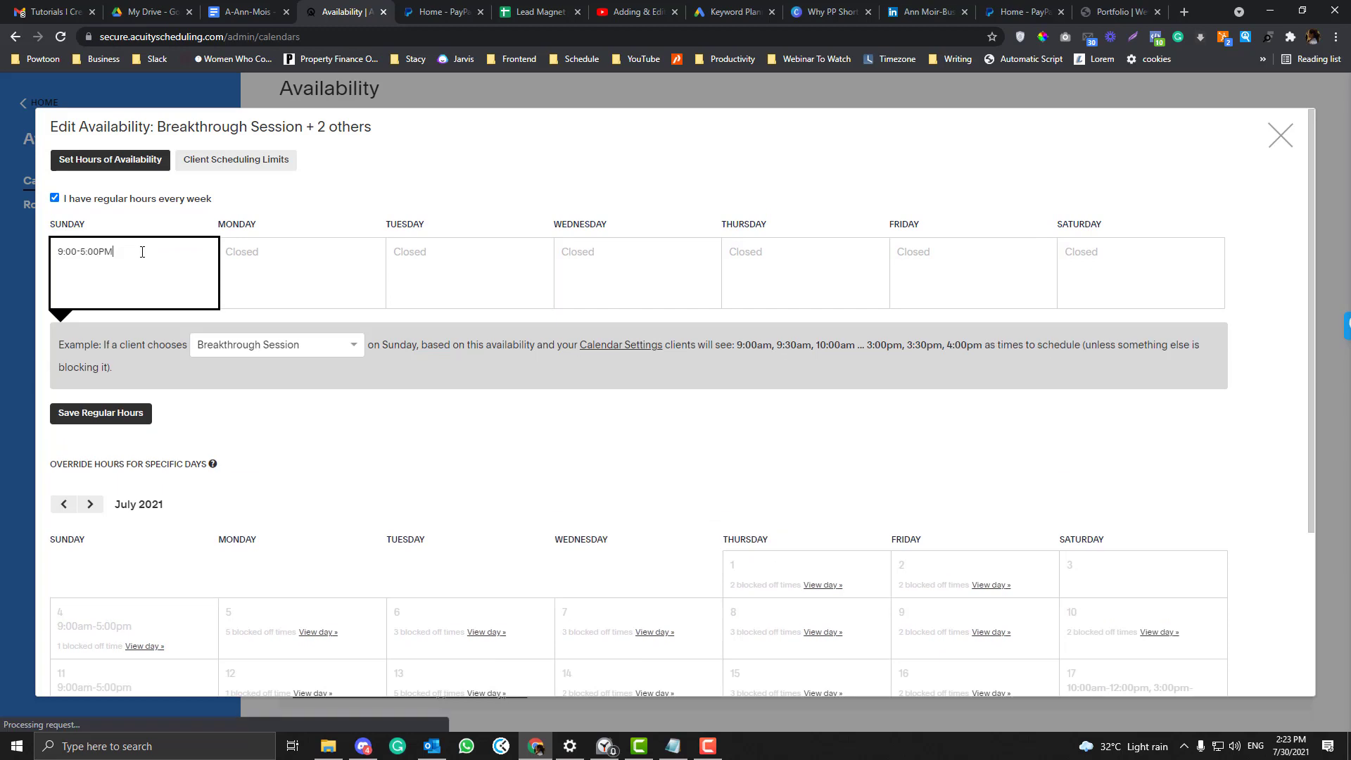
key("ctrl+a")
key("BackSpace")
left_click(101, 392)
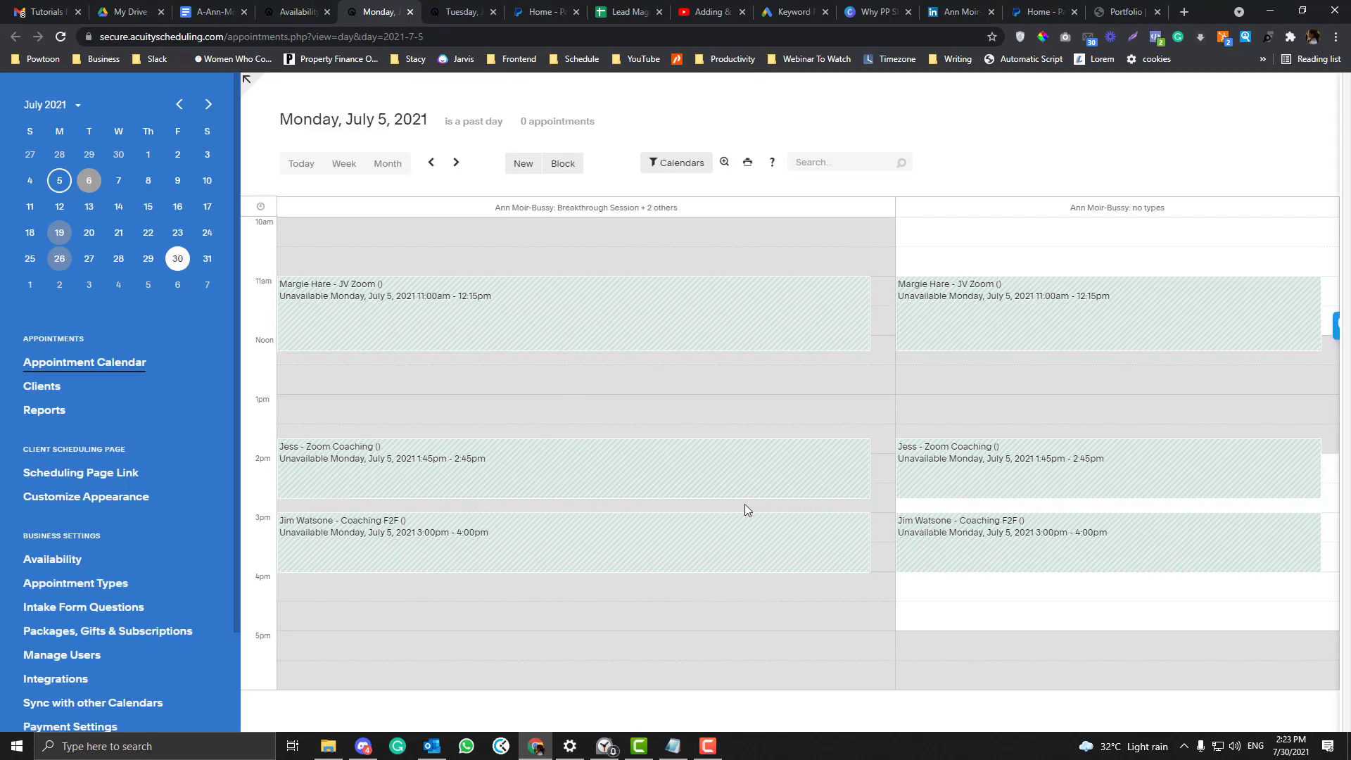
key("ctrl+shift+Tab")
left_click(442, 140)
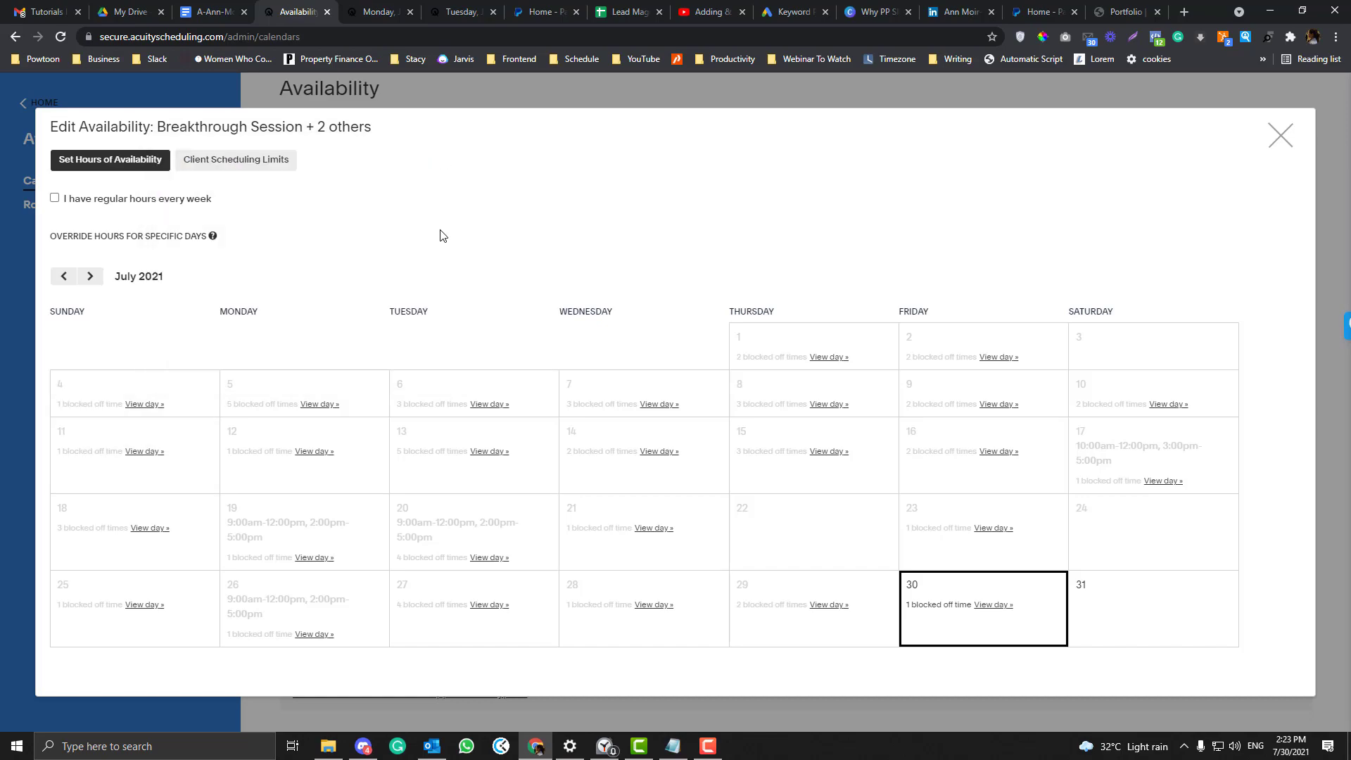